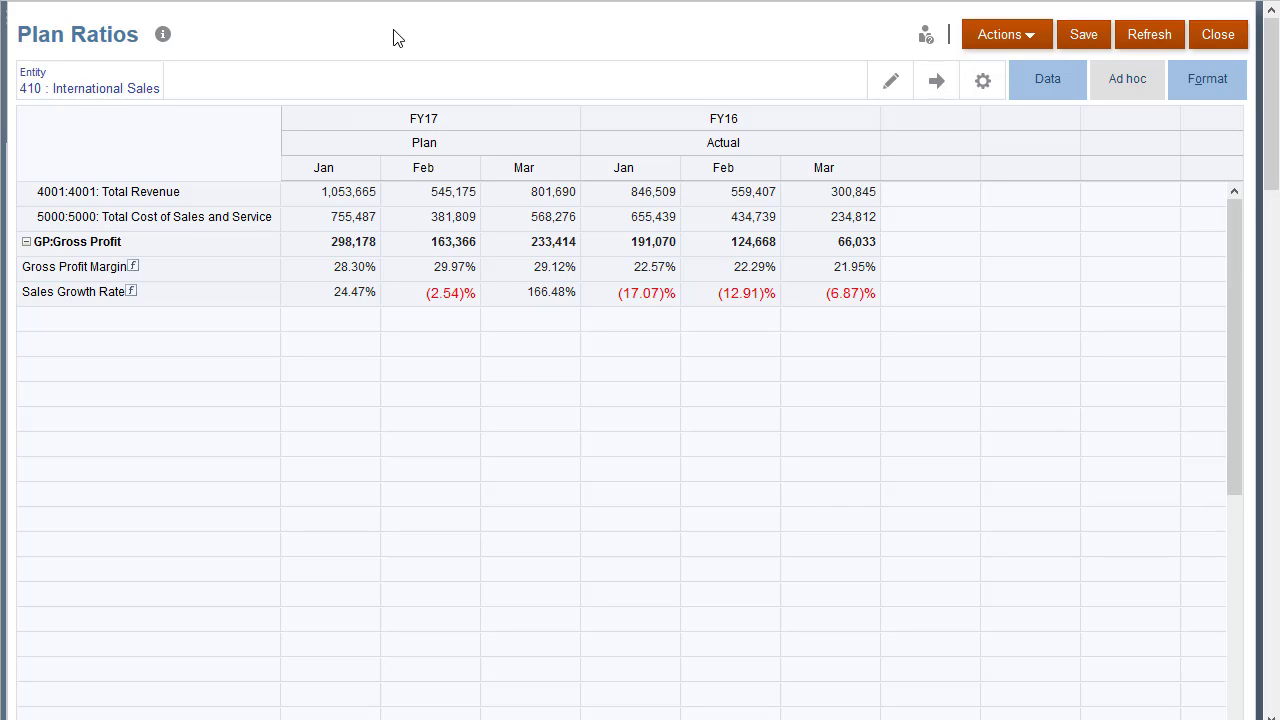
# Step: Display the Member Formula dialog for Gross Profit Margin on the Plan Ratios form
pyautogui.click(134, 266)
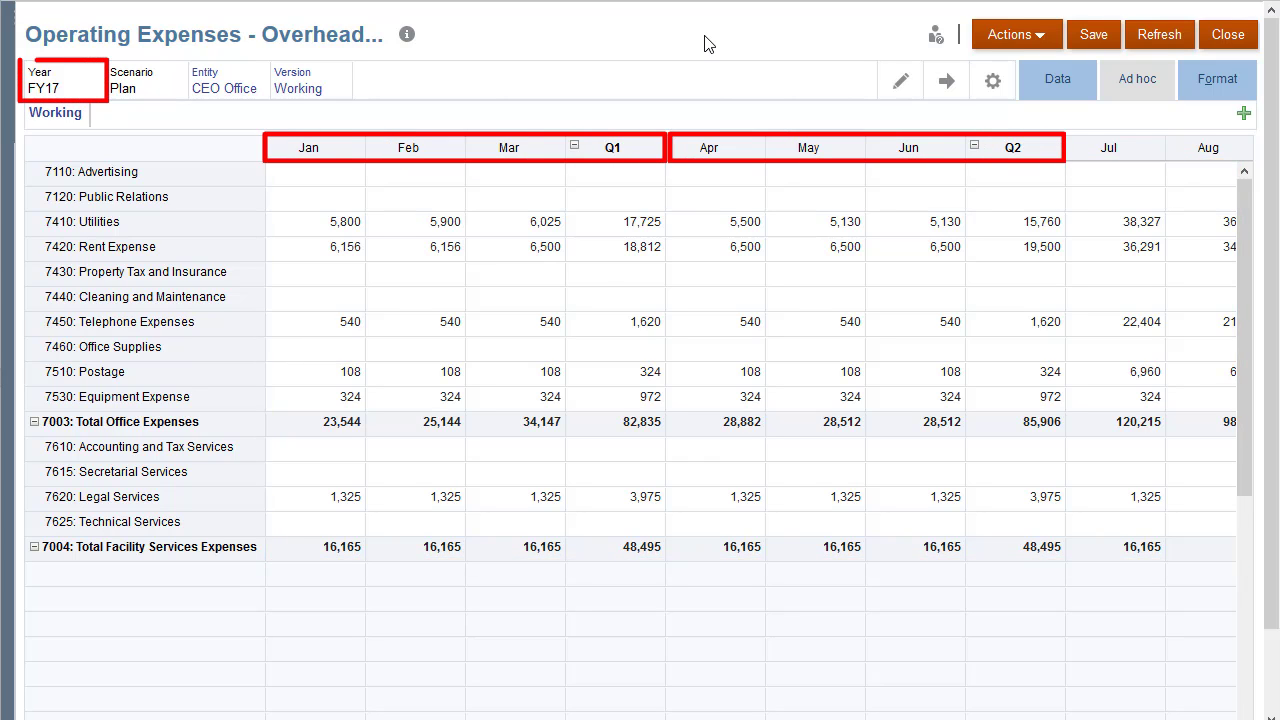
# Step: Collapse Q1, Q2, Q3 and Q4 to their quarterly totals
pyautogui.click(576, 147)
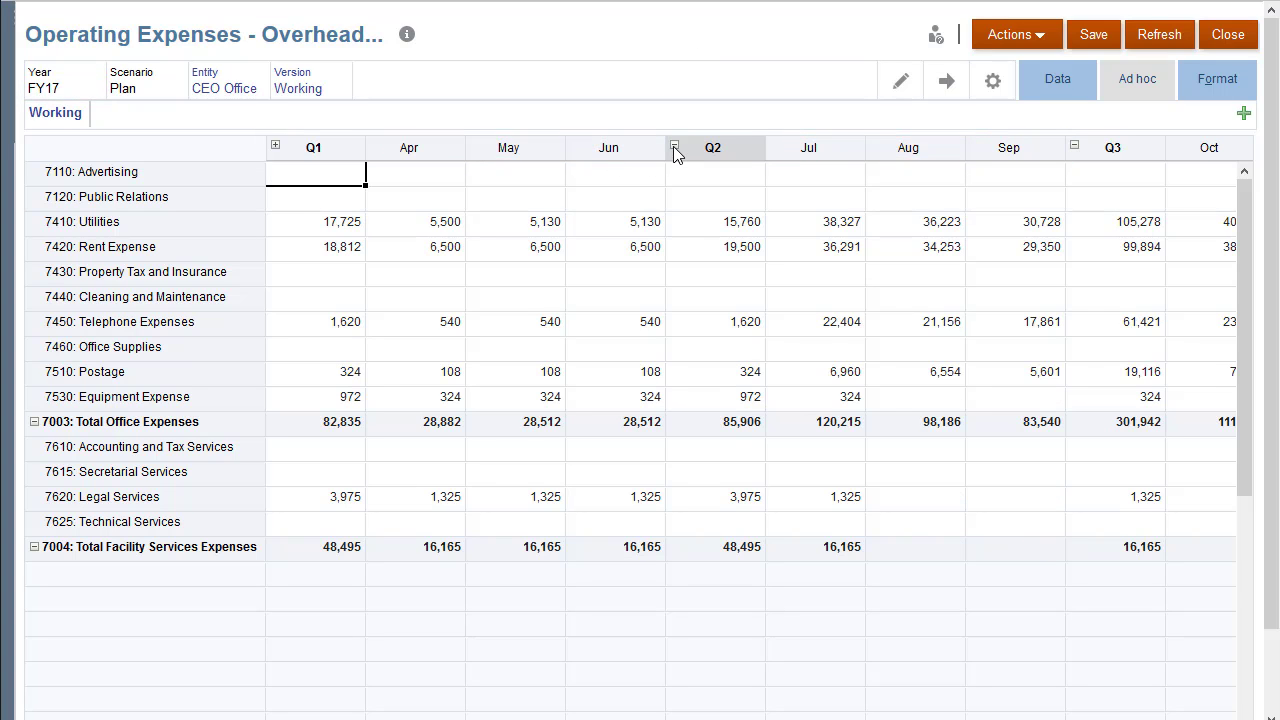
pyautogui.click(674, 146)
pyautogui.click(774, 146)
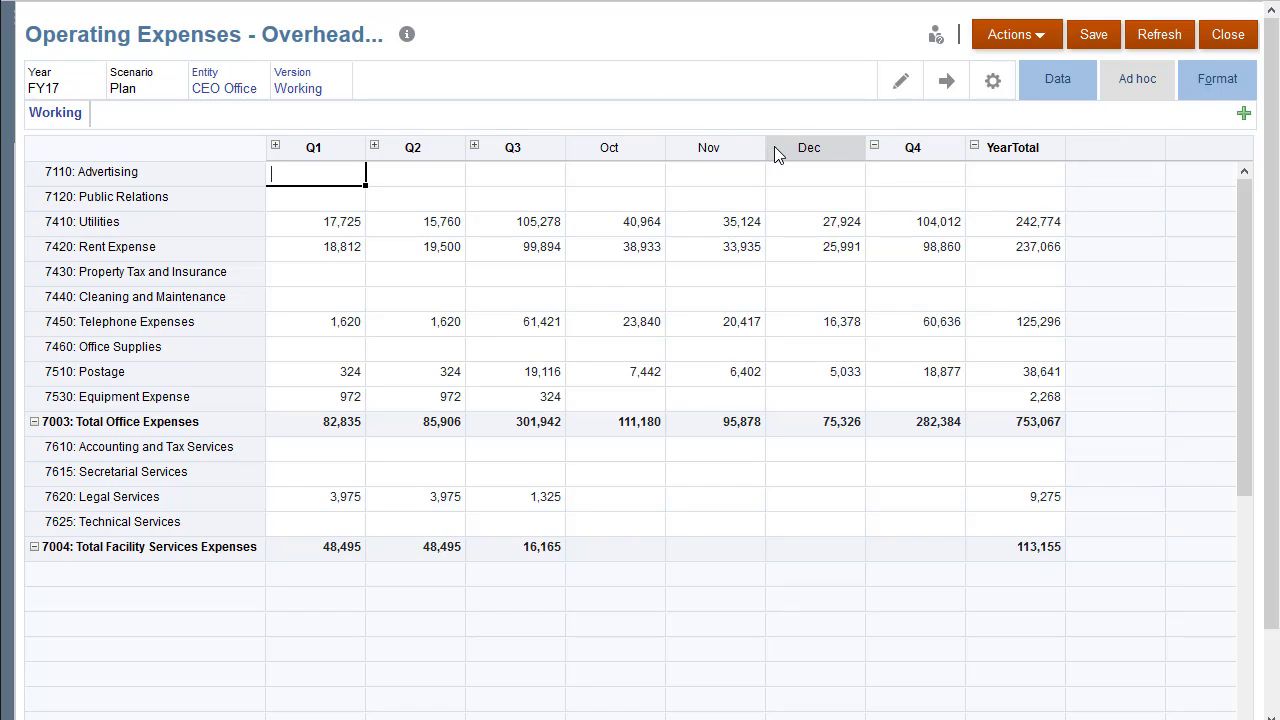
pyautogui.click(875, 147)
# Step: Enter Advertising 9,000 for Q1 and 12,000 for Q2, then expand Q1 and Q2 to show the monthly spread
pyautogui.write('9000')
pyautogui.press('Tab')
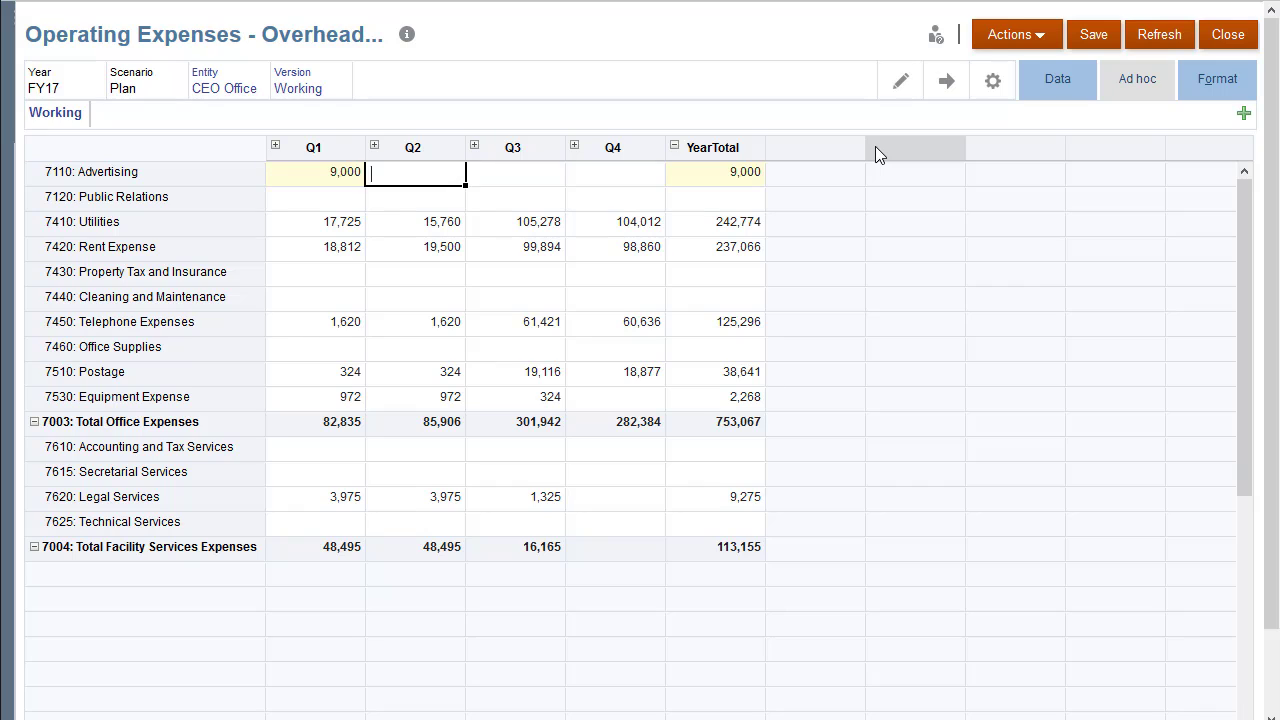
pyautogui.write('12000')
pyautogui.press('Tab')
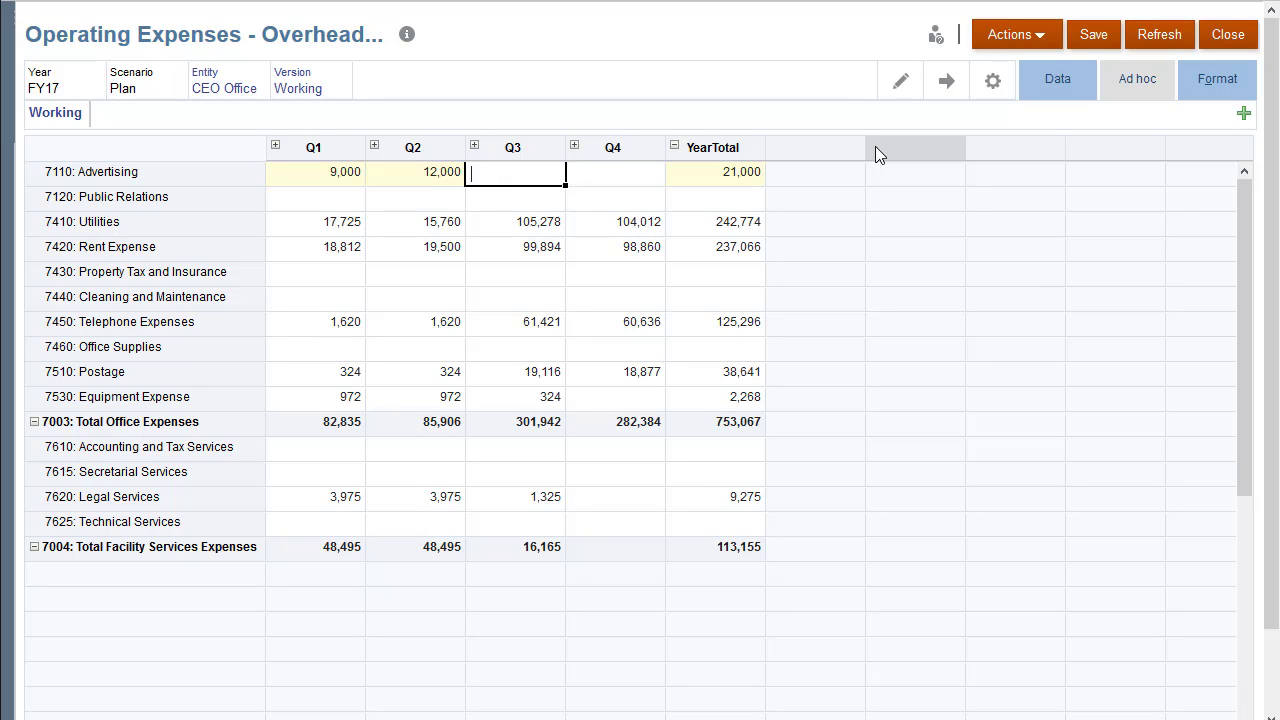
pyautogui.click(276, 146)
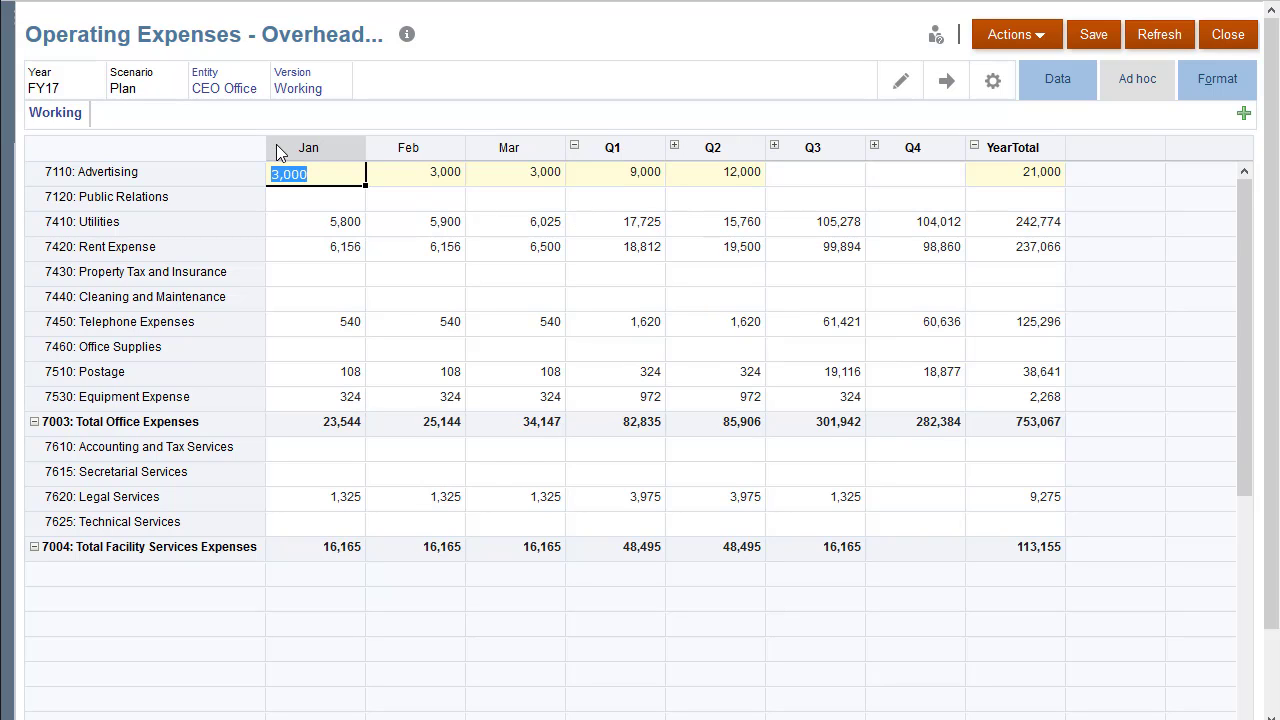
pyautogui.click(674, 146)
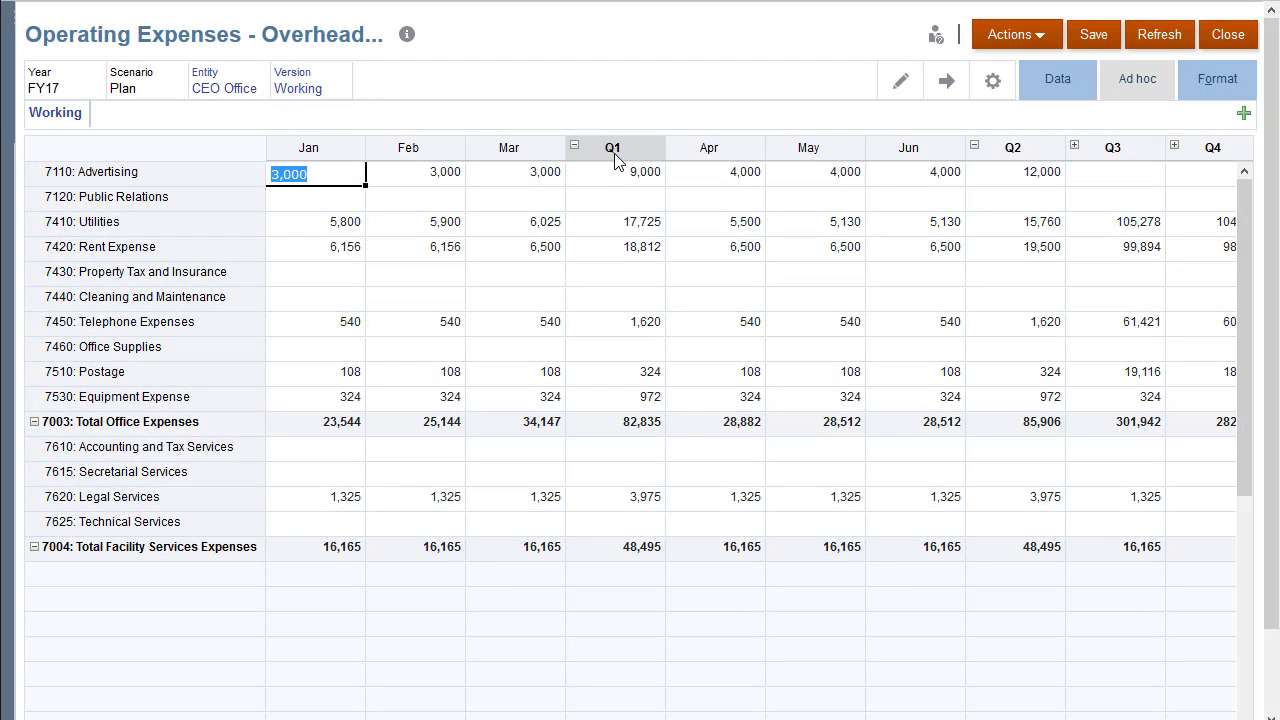
pyautogui.click(614, 158)
pyautogui.click(1030, 40)
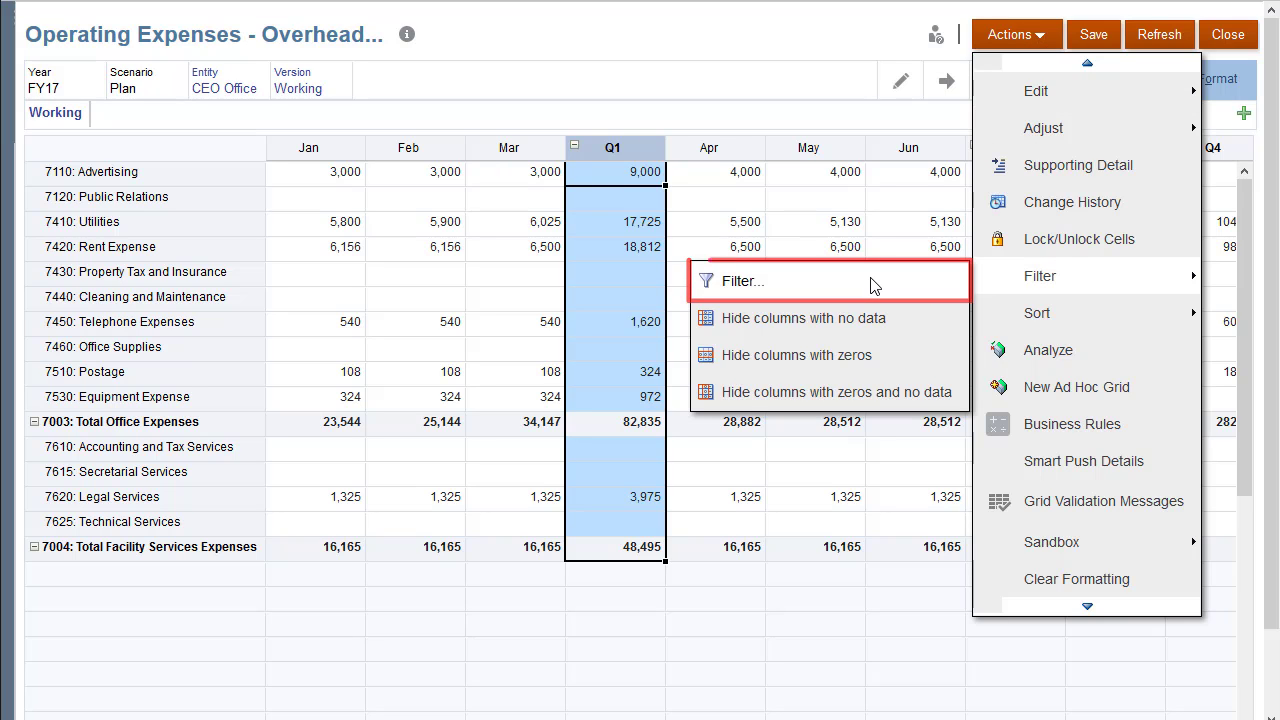
pyautogui.click(870, 284)
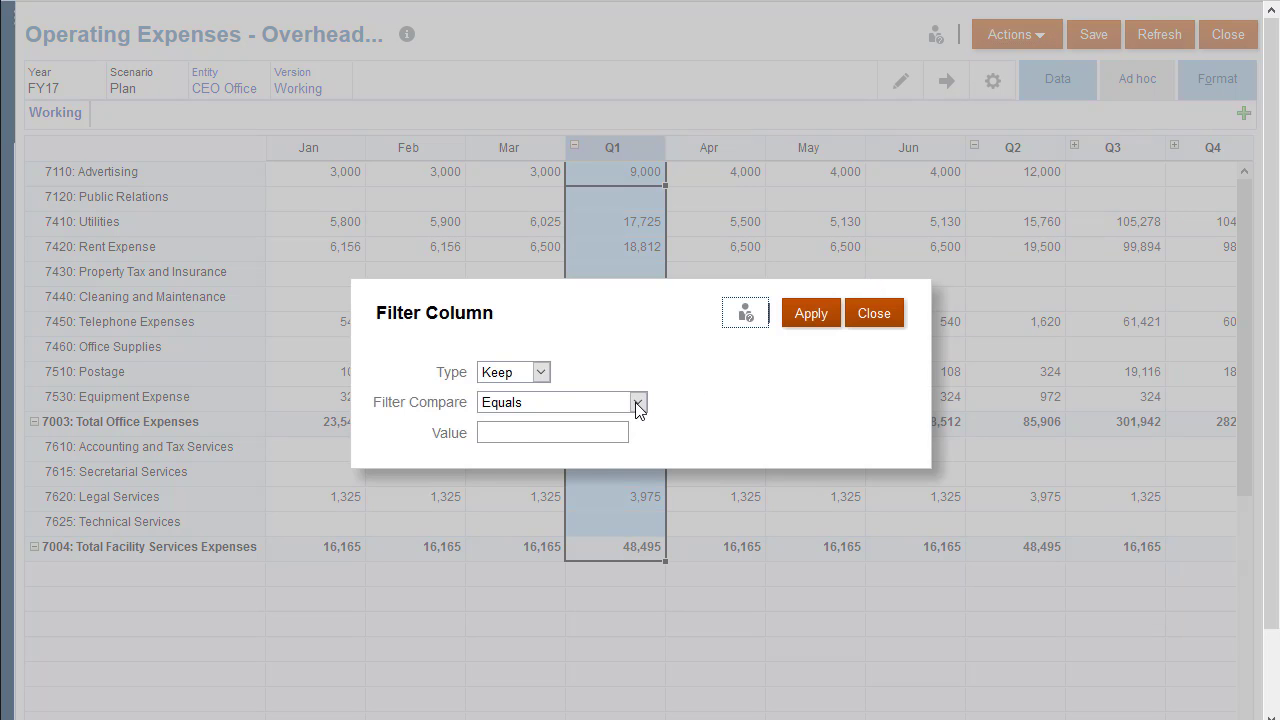
pyautogui.click(638, 402)
pyautogui.click(565, 457)
pyautogui.click(520, 434)
pyautogui.write('10000')
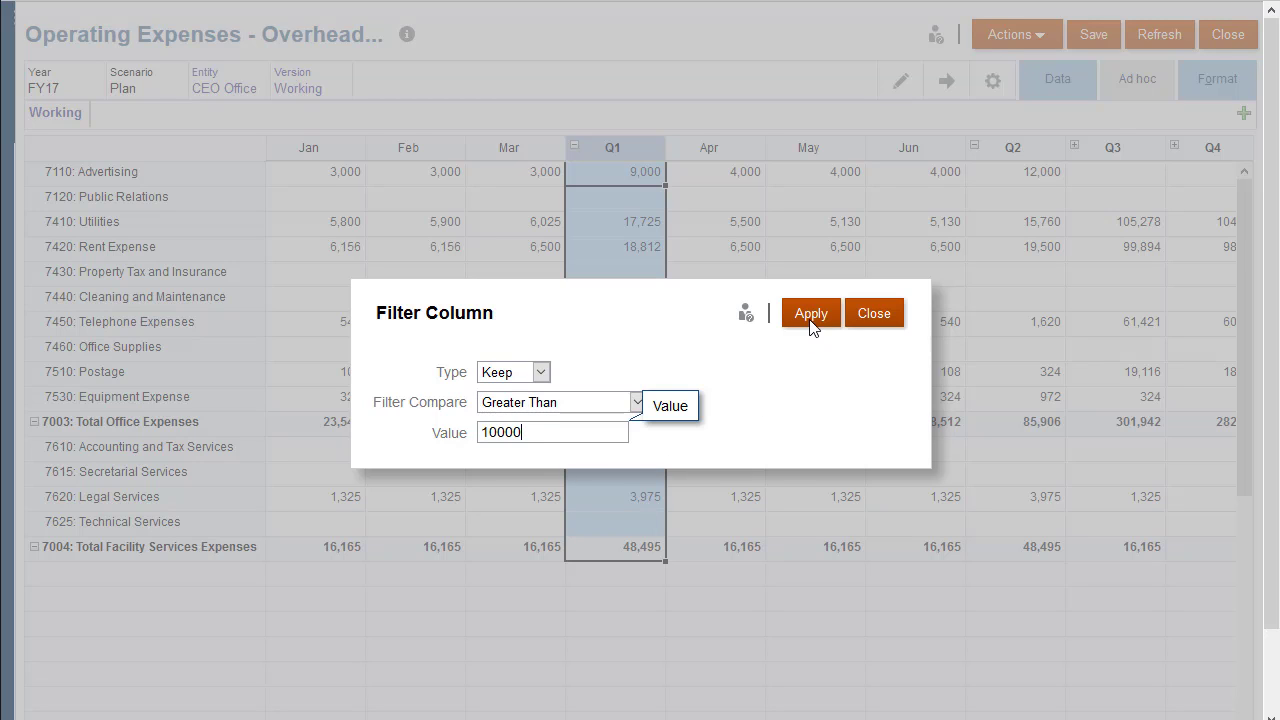
pyautogui.click(810, 318)
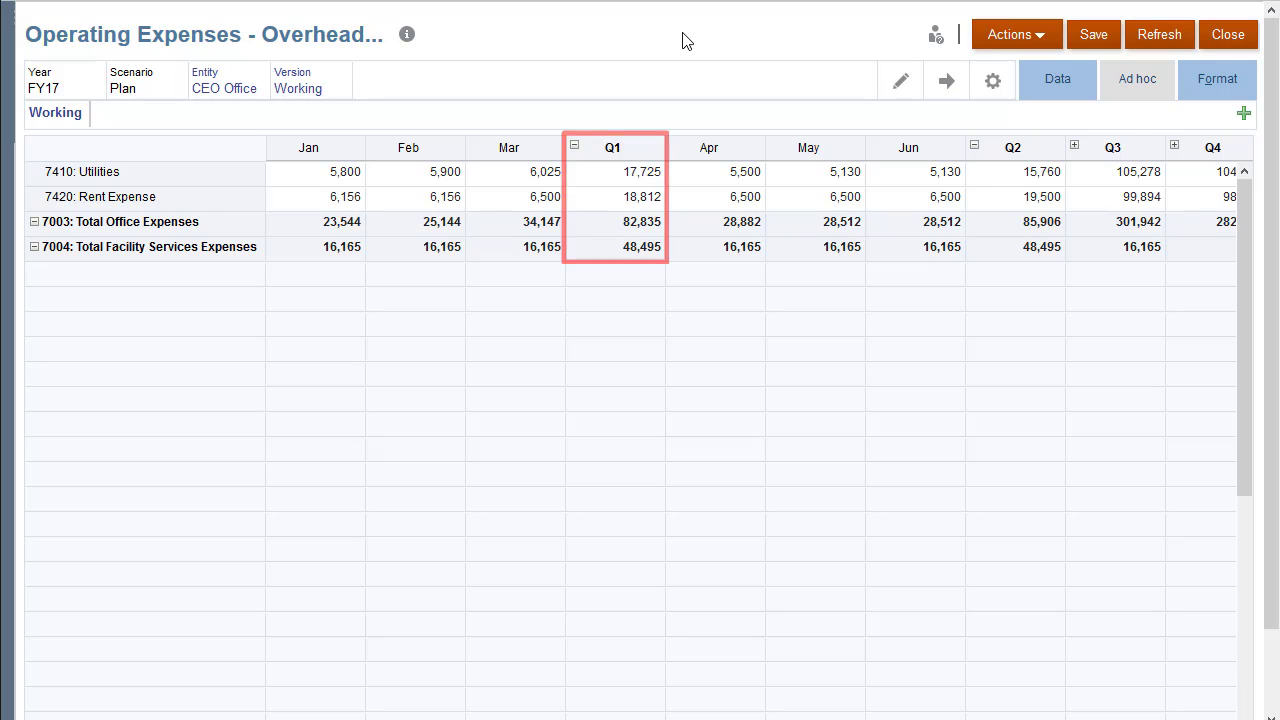
pyautogui.click(630, 152)
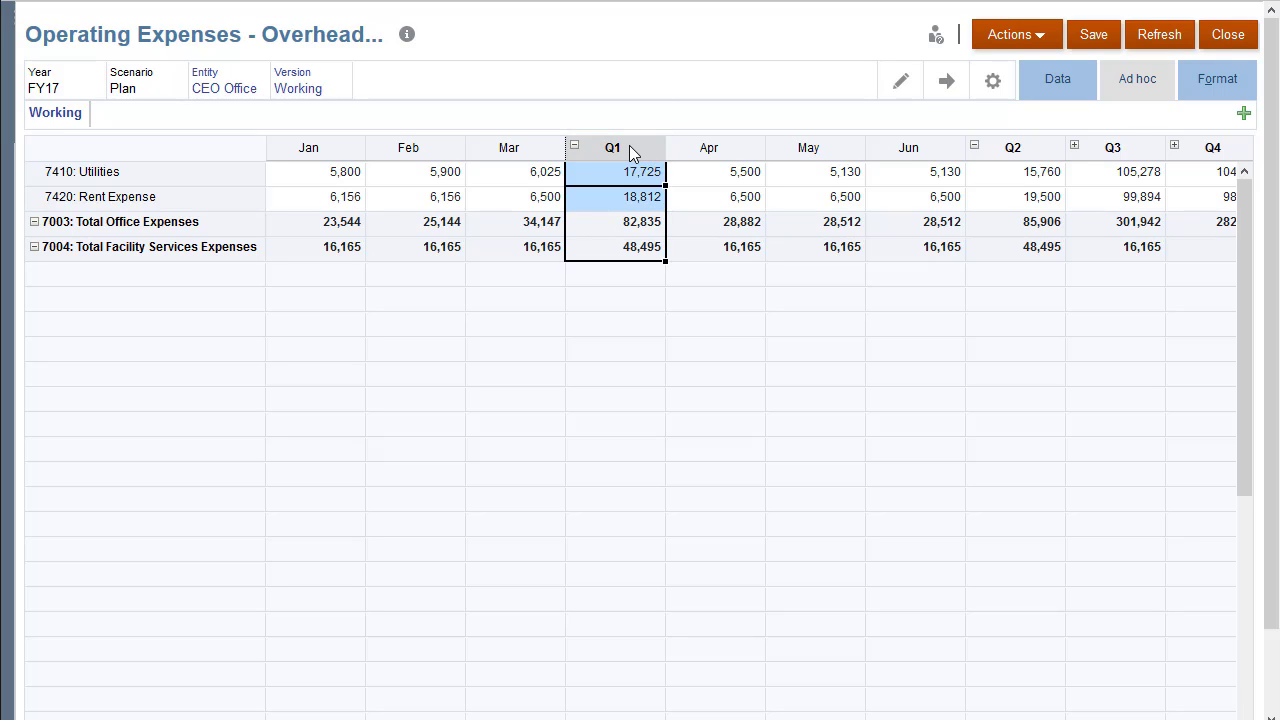
pyautogui.click(1040, 40)
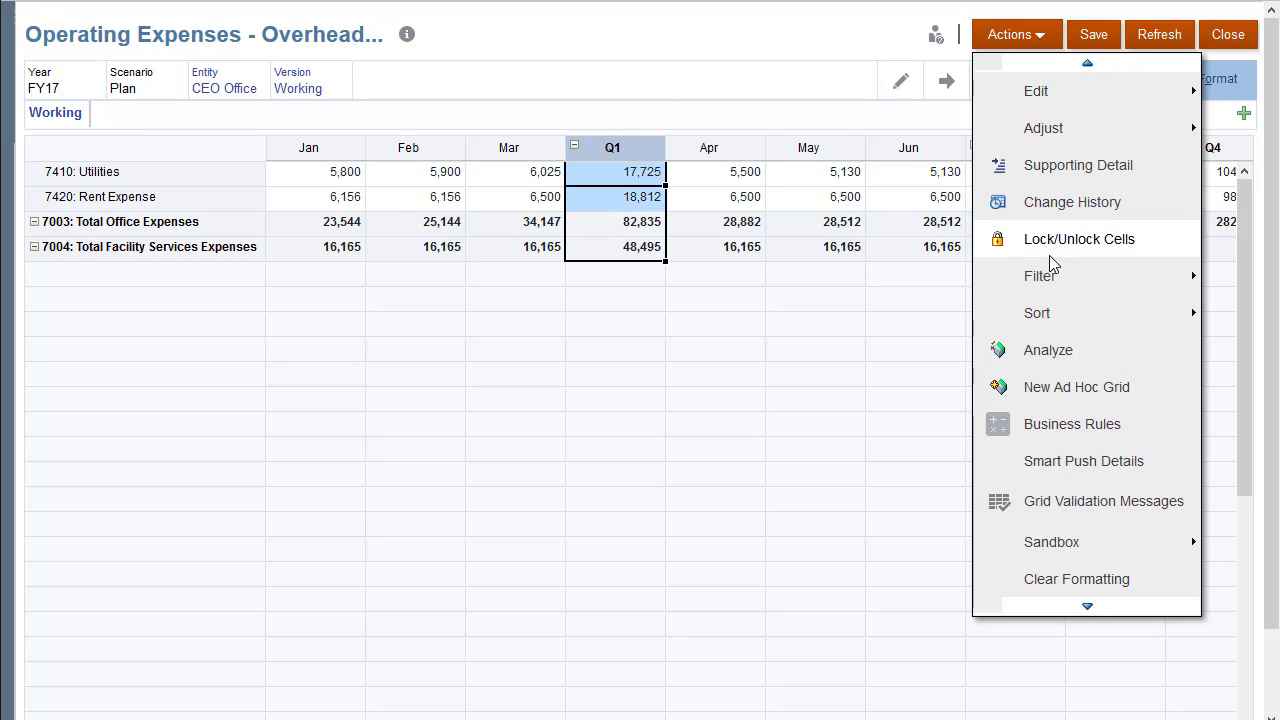
pyautogui.moveTo(1040, 276)
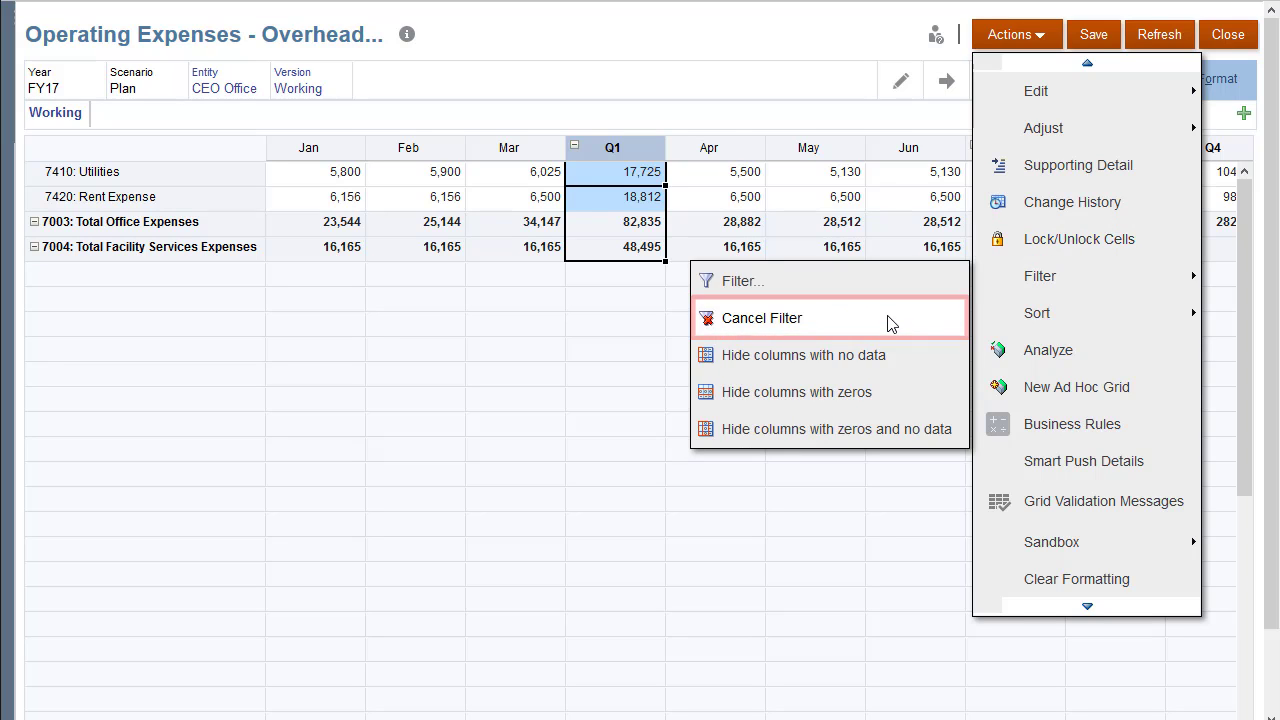
pyautogui.click(890, 318)
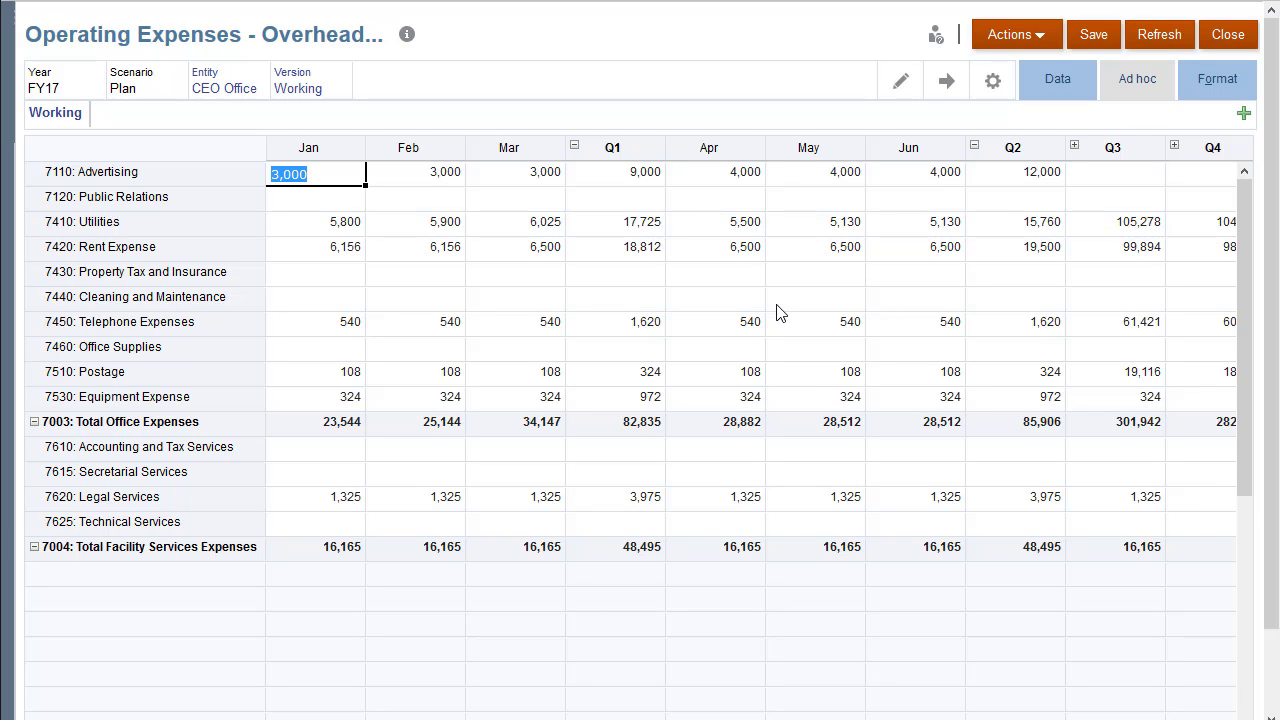
pyautogui.click(221, 179)
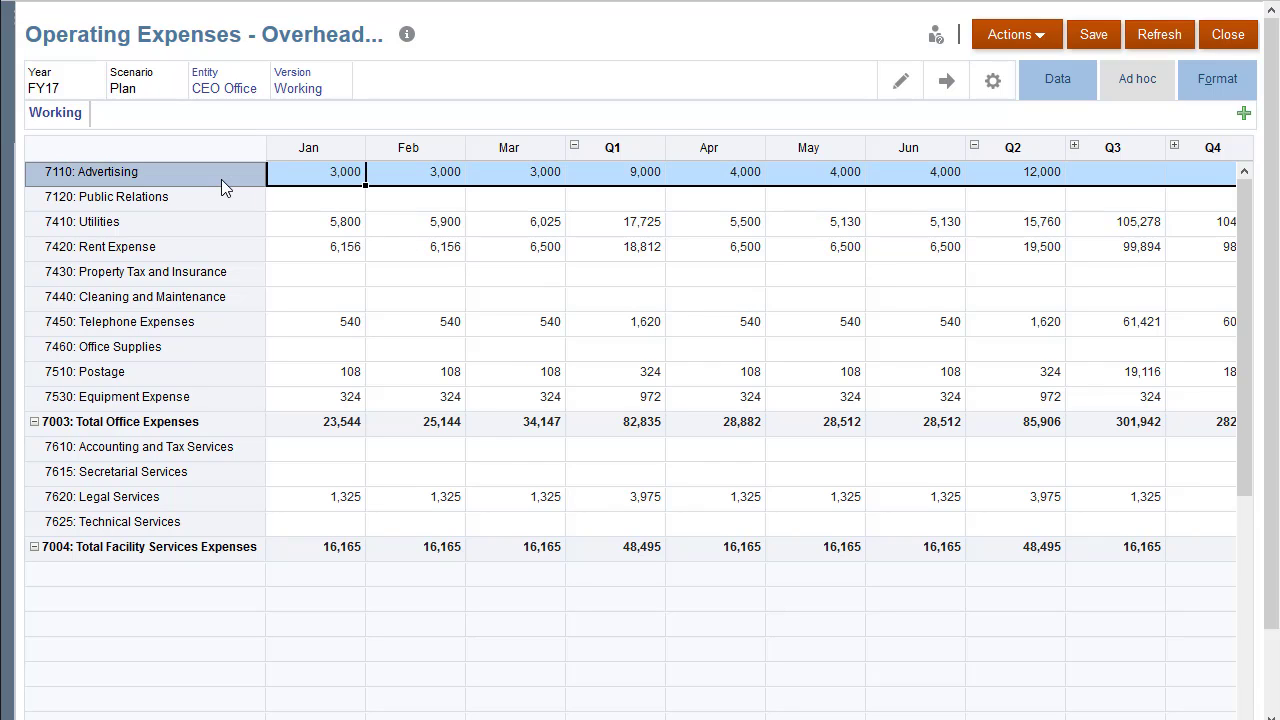
pyautogui.click(1042, 40)
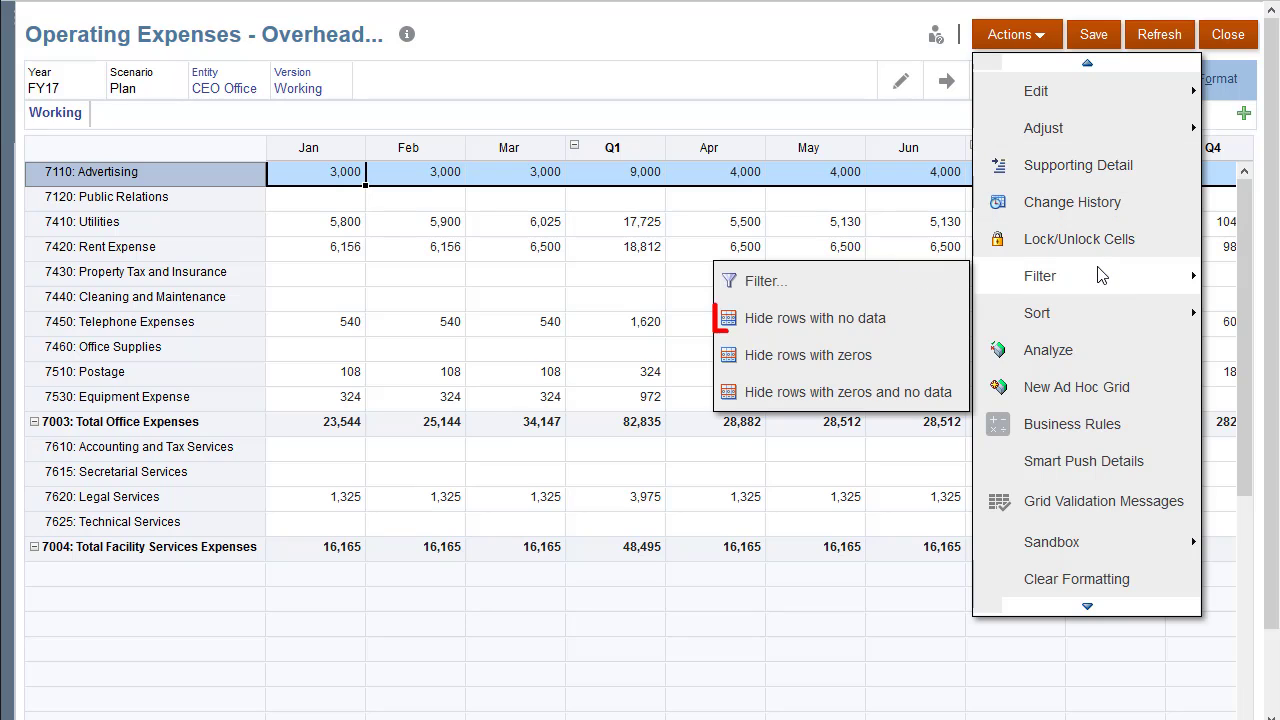
pyautogui.moveTo(1087, 276)
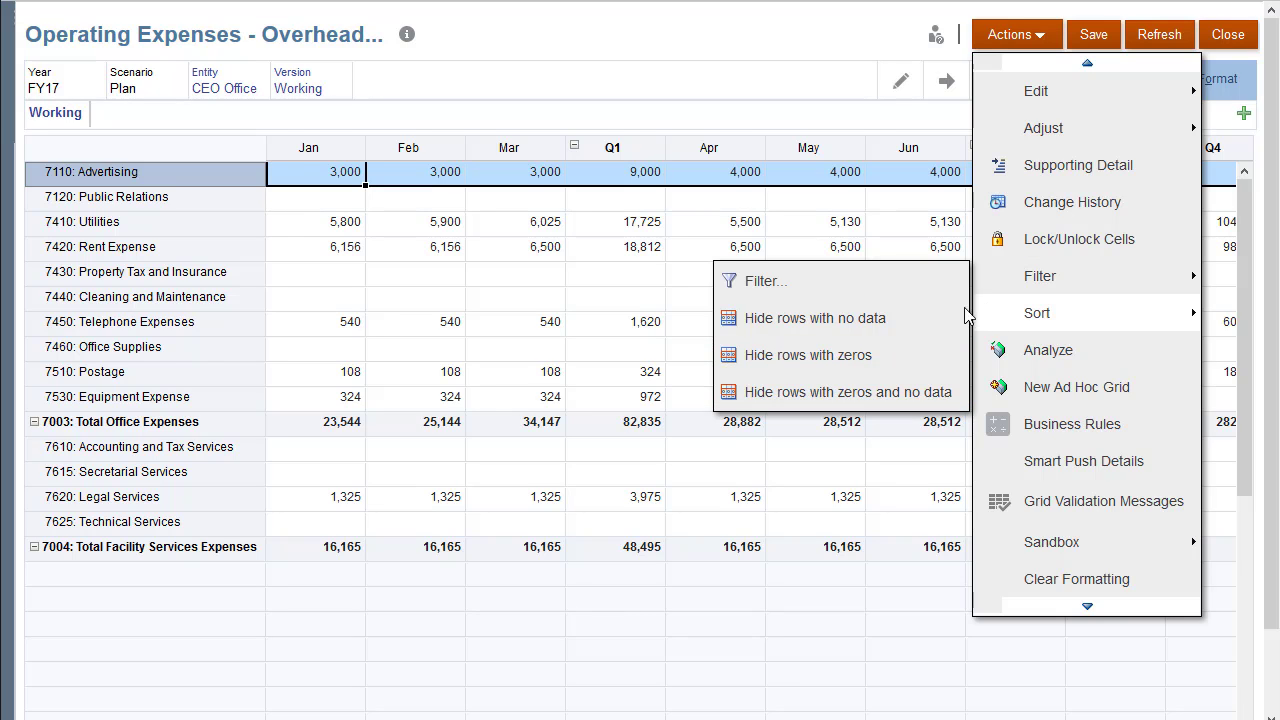
pyautogui.click(923, 318)
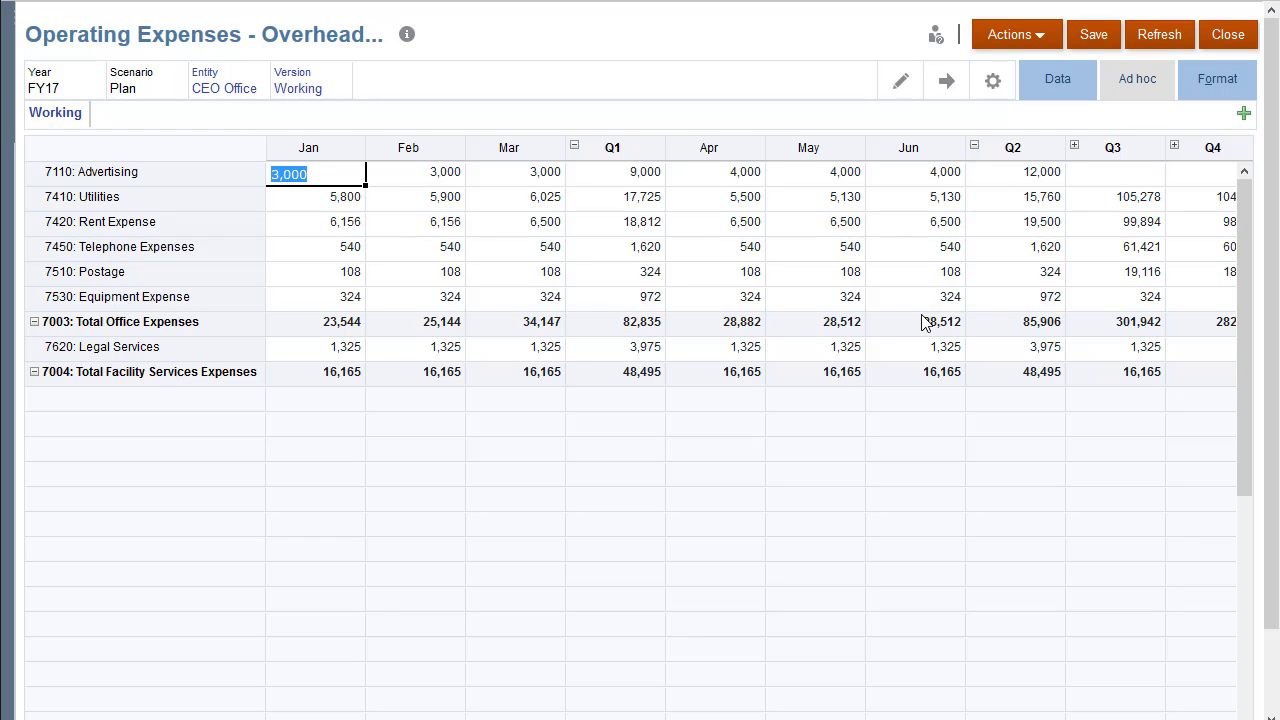
pyautogui.click(215, 175)
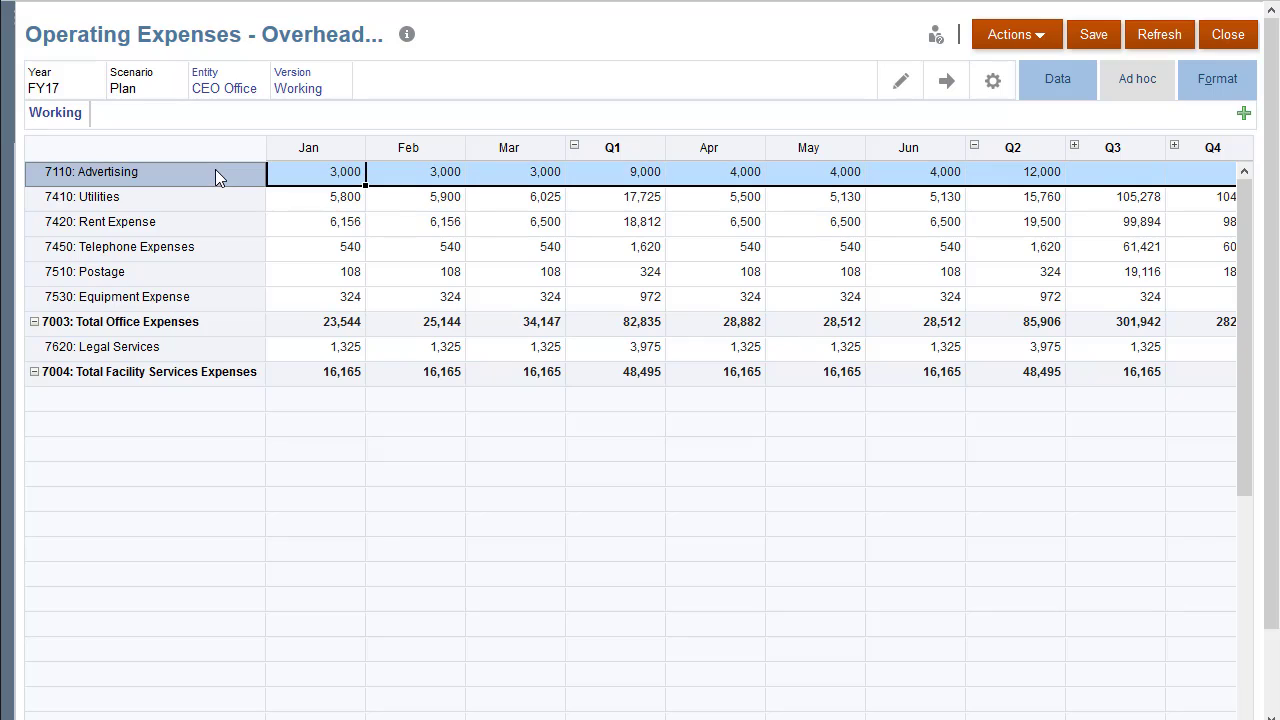
pyautogui.click(1042, 44)
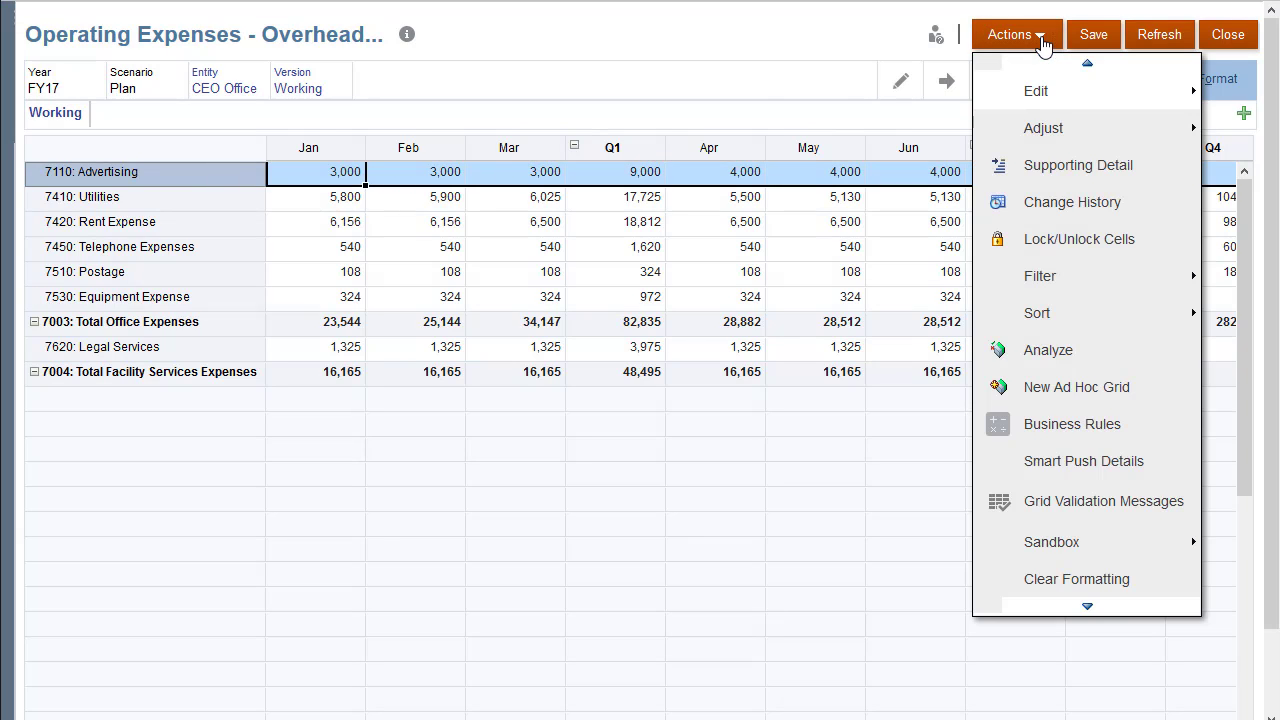
pyautogui.moveTo(1040, 276)
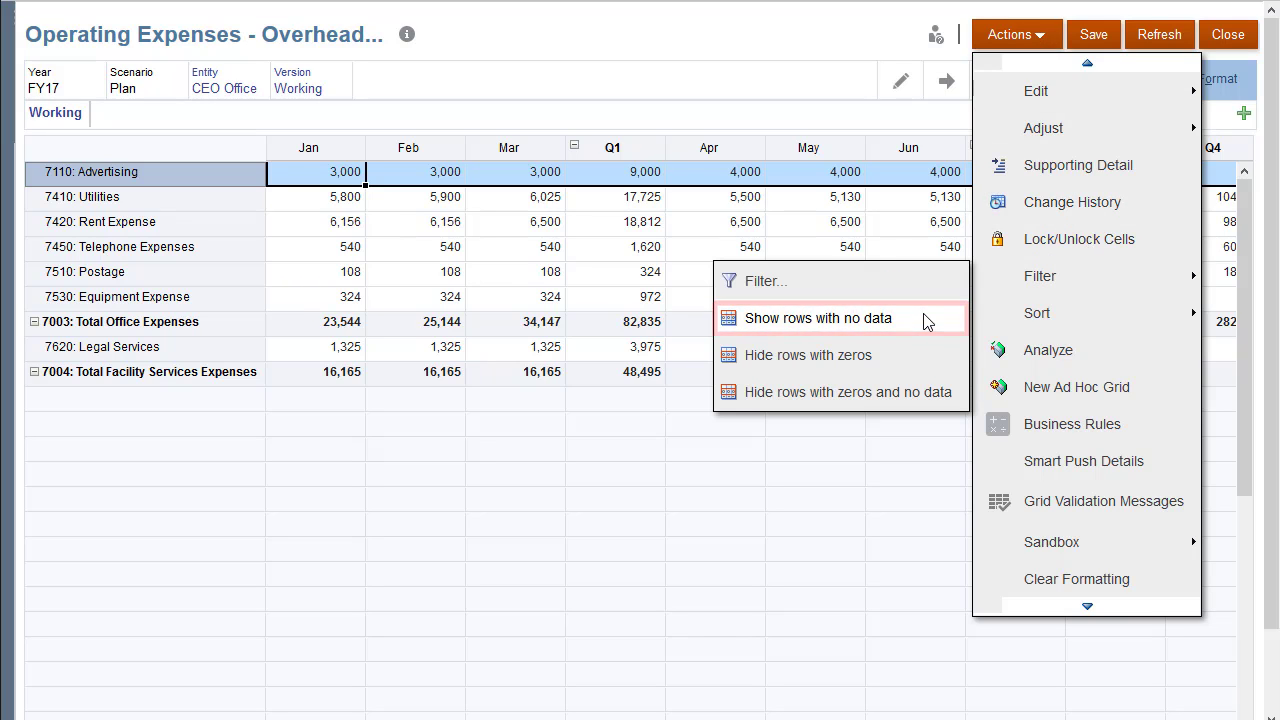
pyautogui.click(923, 318)
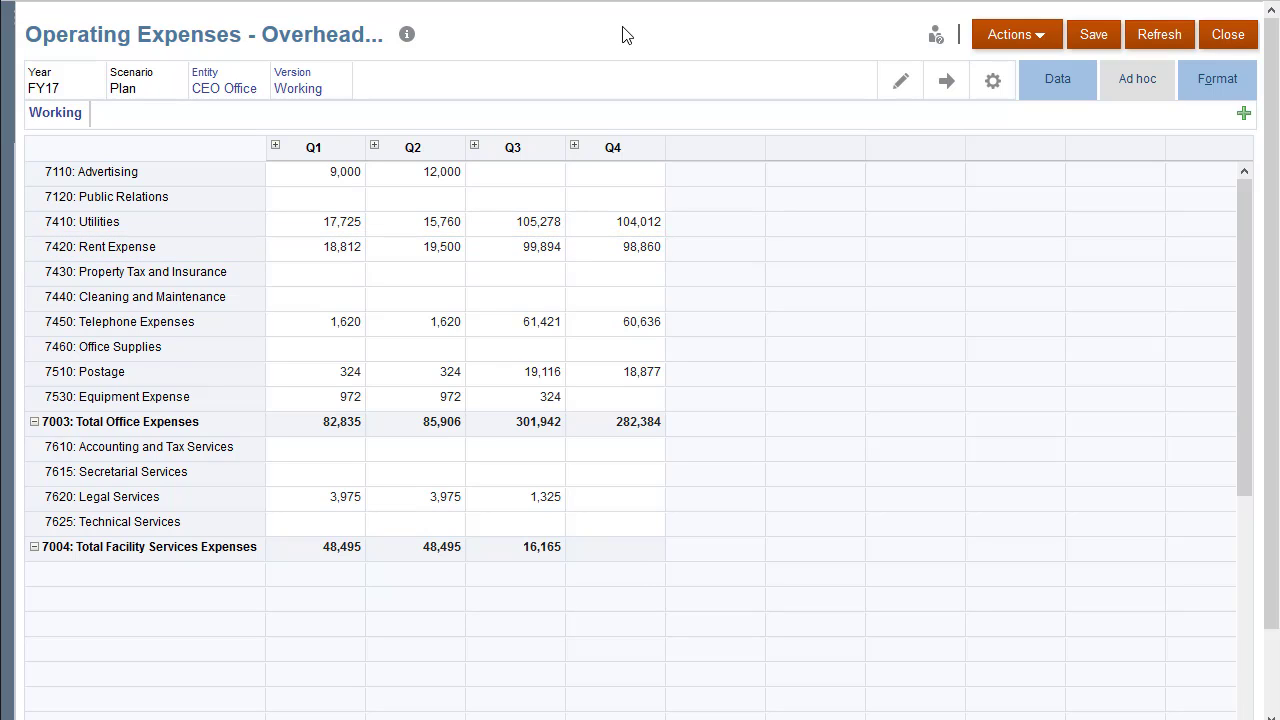
# Step: Sort the quarter columns by Rent Expense in descending order
pyautogui.click(235, 254)
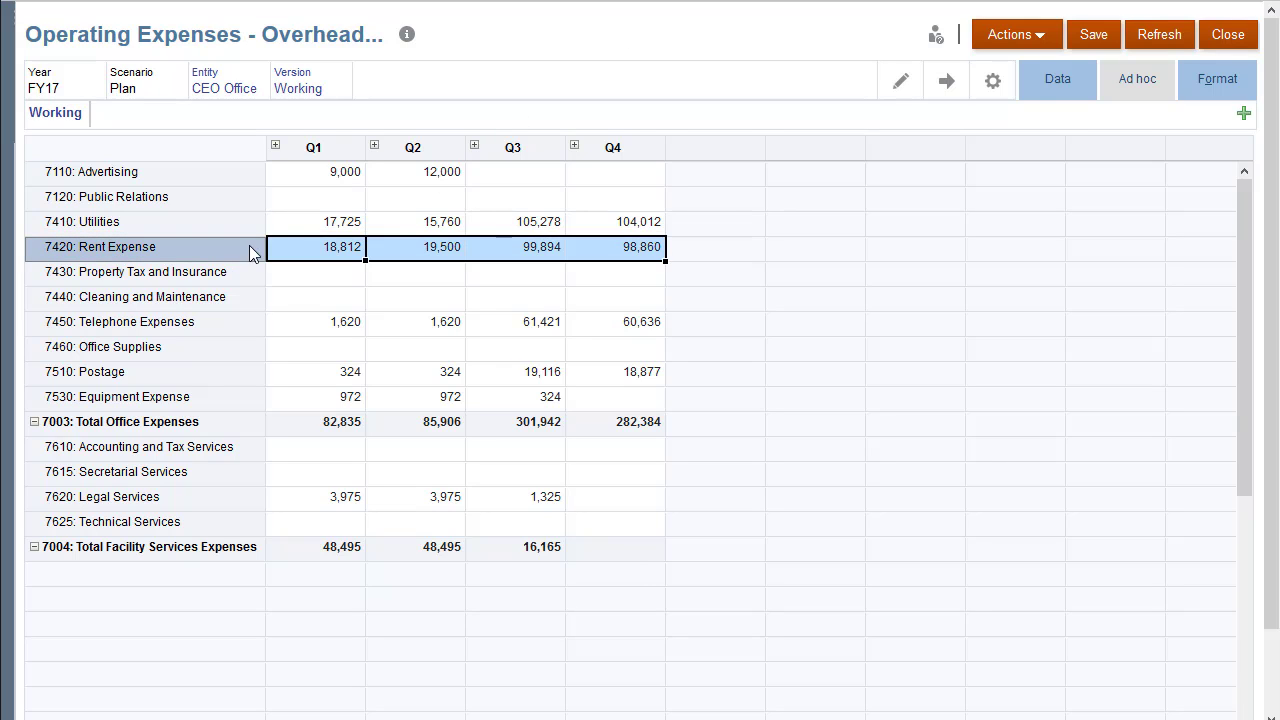
pyautogui.click(1040, 40)
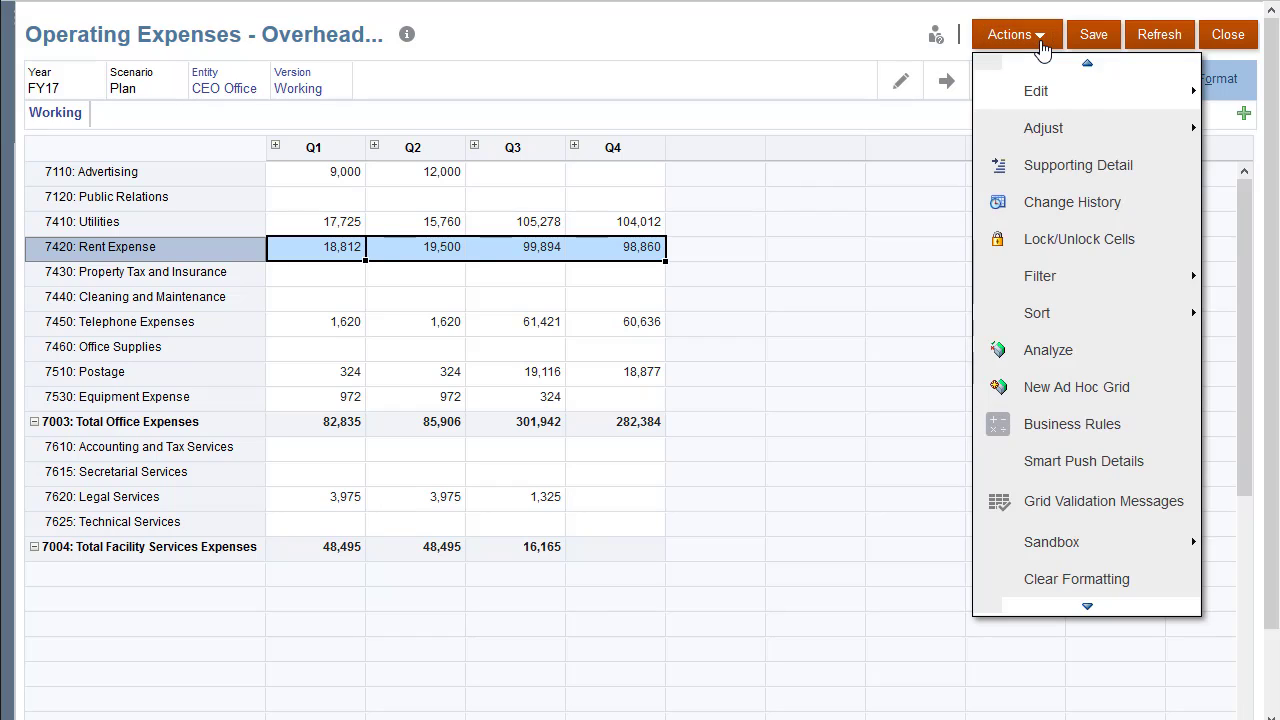
pyautogui.moveTo(1037, 313)
pyautogui.click(955, 357)
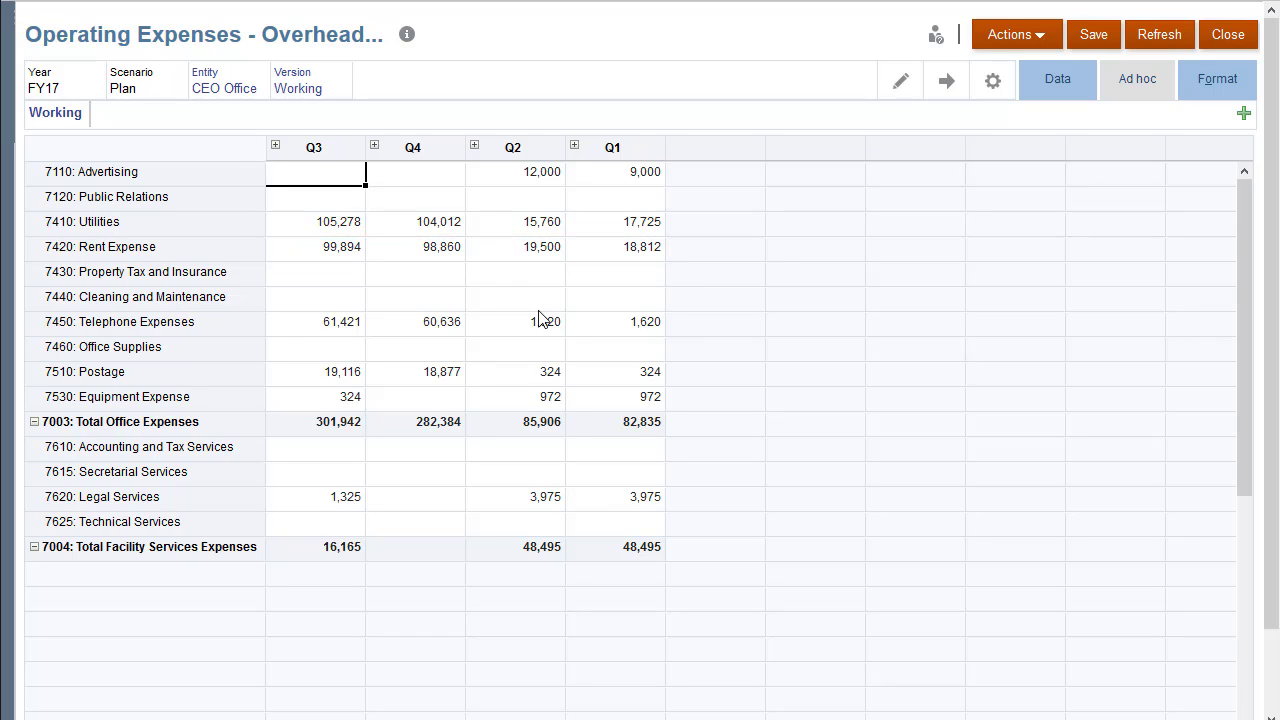
# Step: Cancel the Rent Expense sort to restore Q1–Q4 order
pyautogui.click(239, 254)
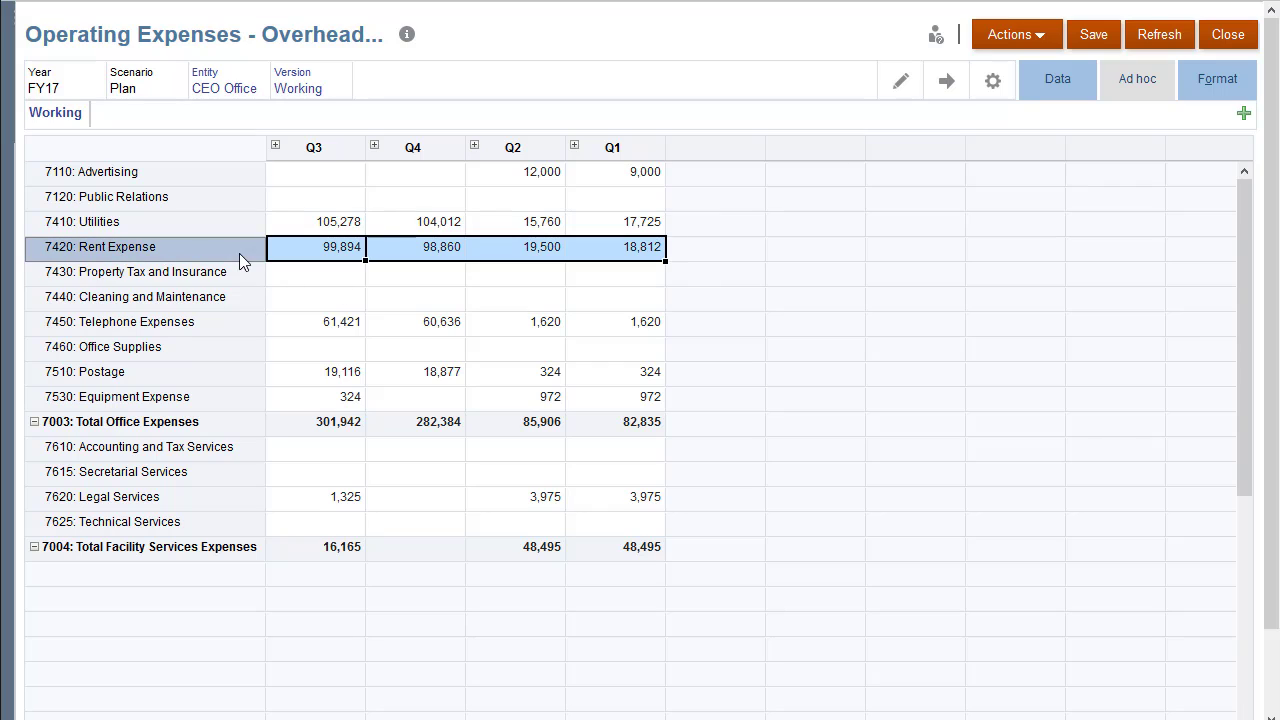
pyautogui.click(1036, 40)
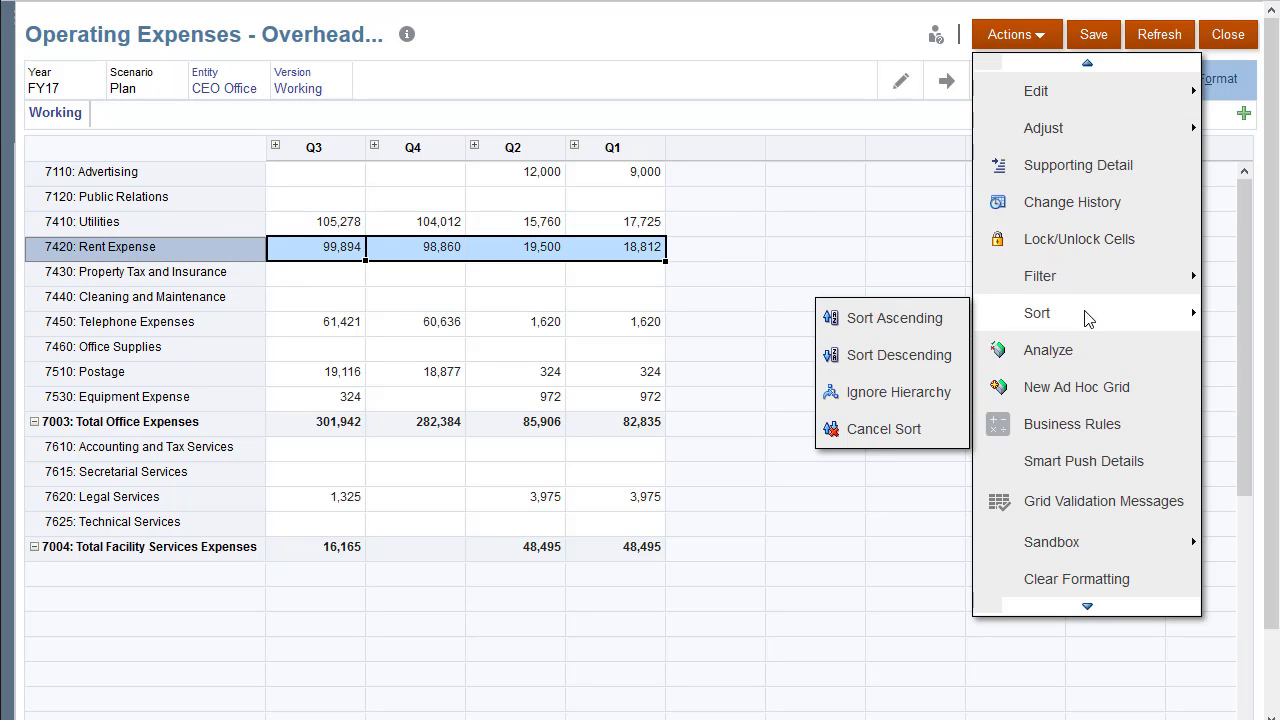
pyautogui.click(940, 430)
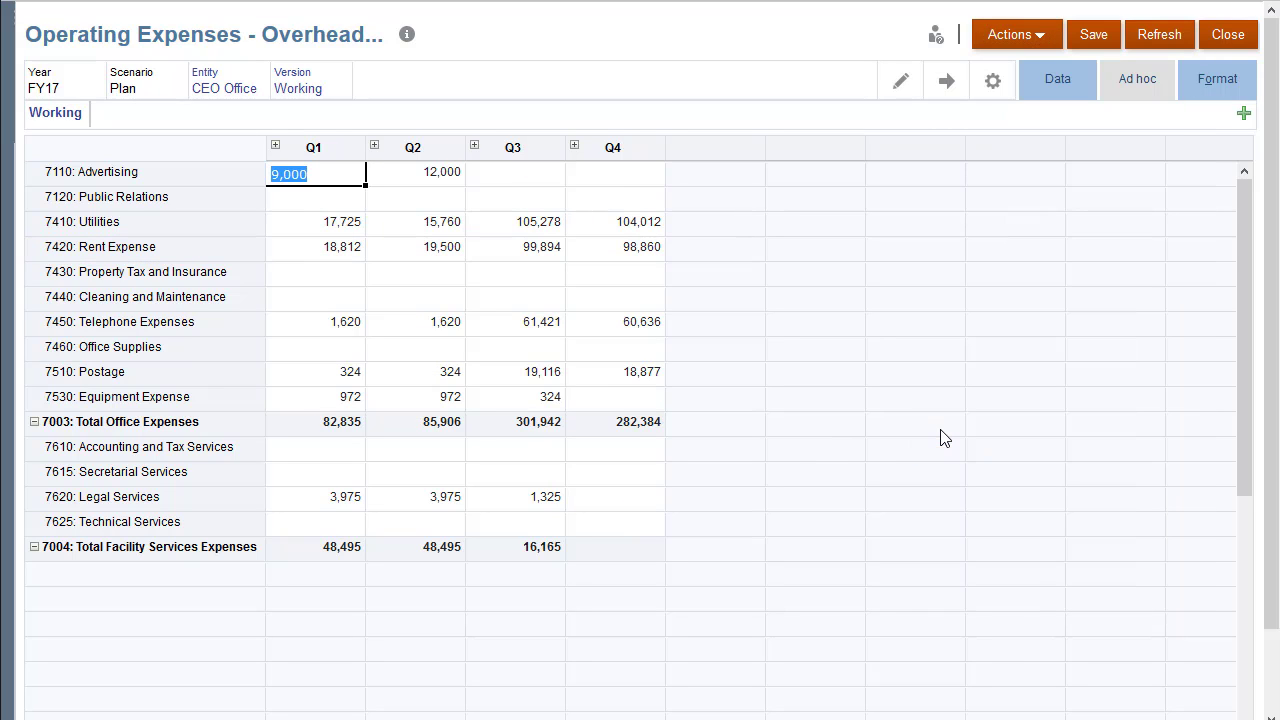